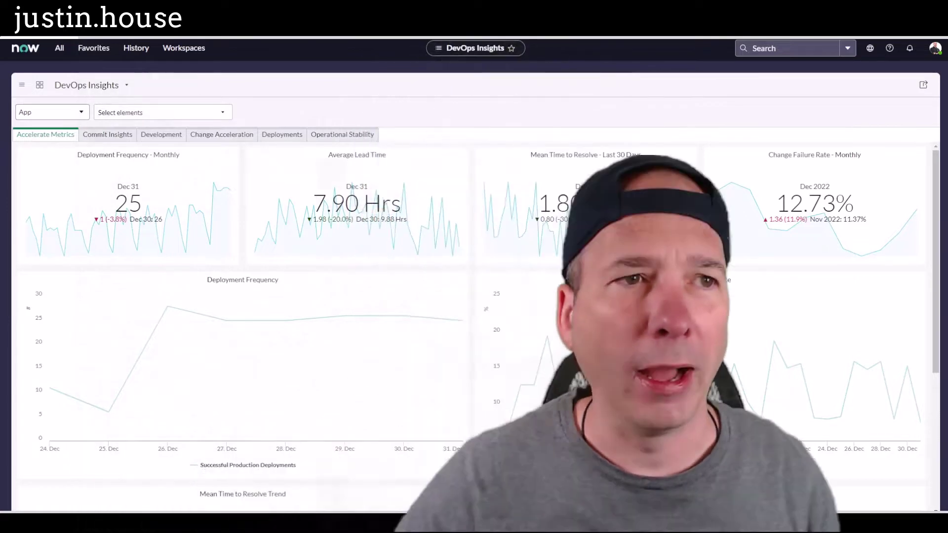
Step: Filter the All menu by 'devops' and find DevOps > Tools to list the Azure DevOps and Jira tools
left_click(59, 48)
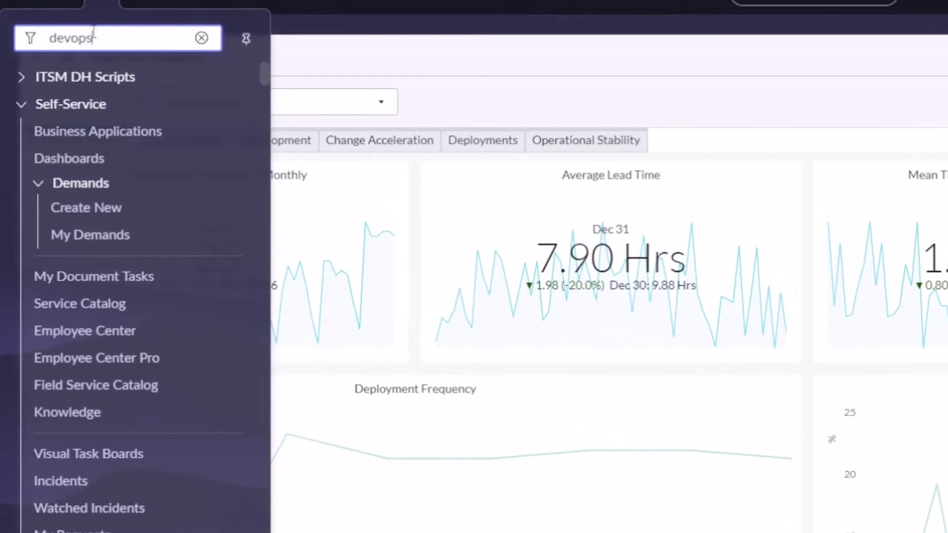
type("devops")
scroll(124, 237, "down", 3)
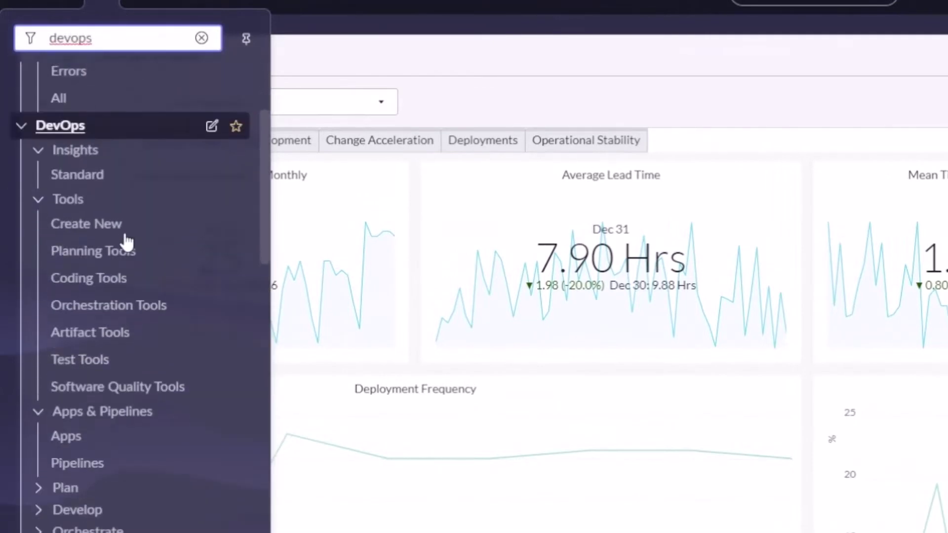
scroll(127, 241, "down", 2)
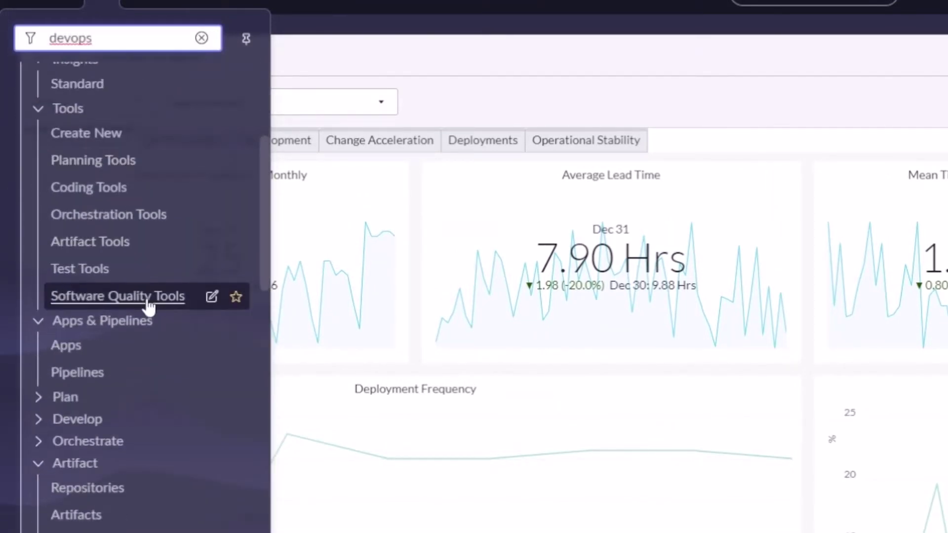
scroll(149, 301, "up", 4)
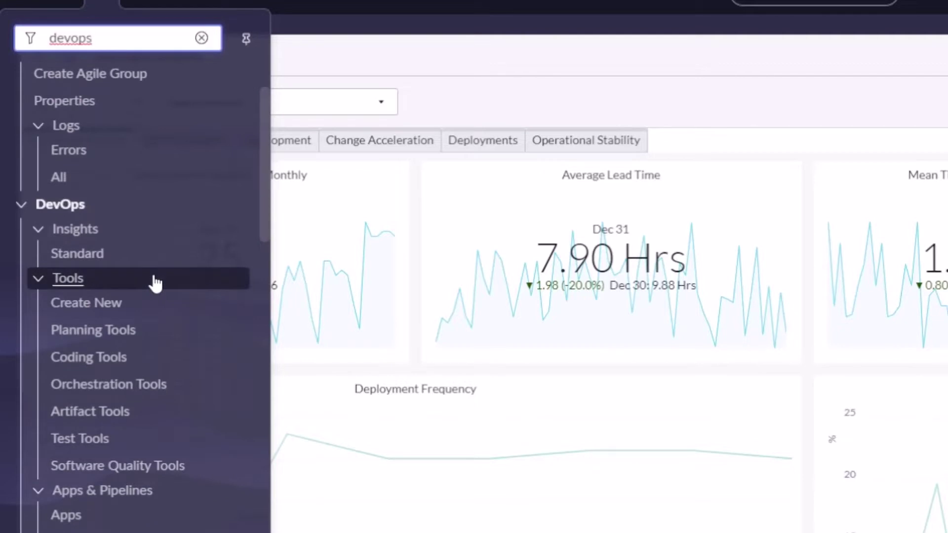
scroll(154, 283, "down", 2)
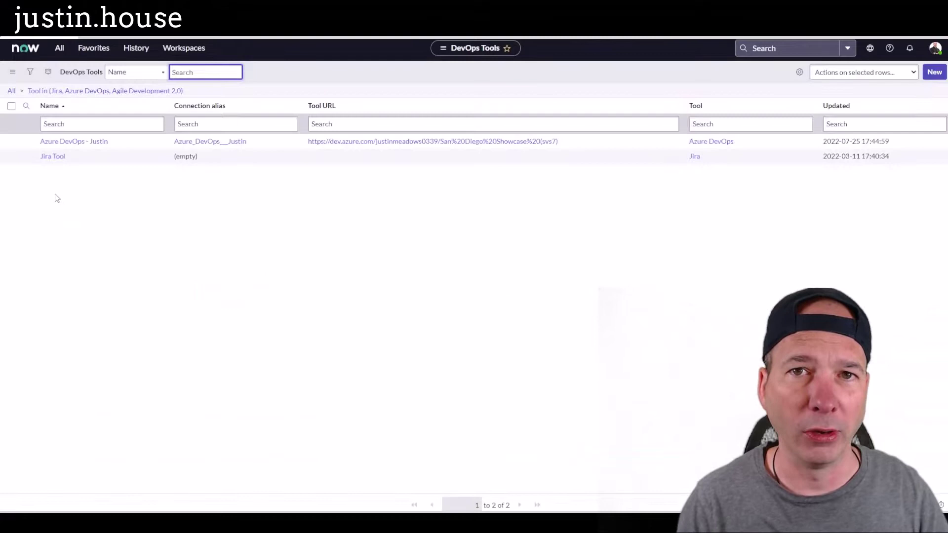
Step: View the Azure DevOps tool record, then start a new tool via DevOps > Tools > Create New
left_click(74, 143)
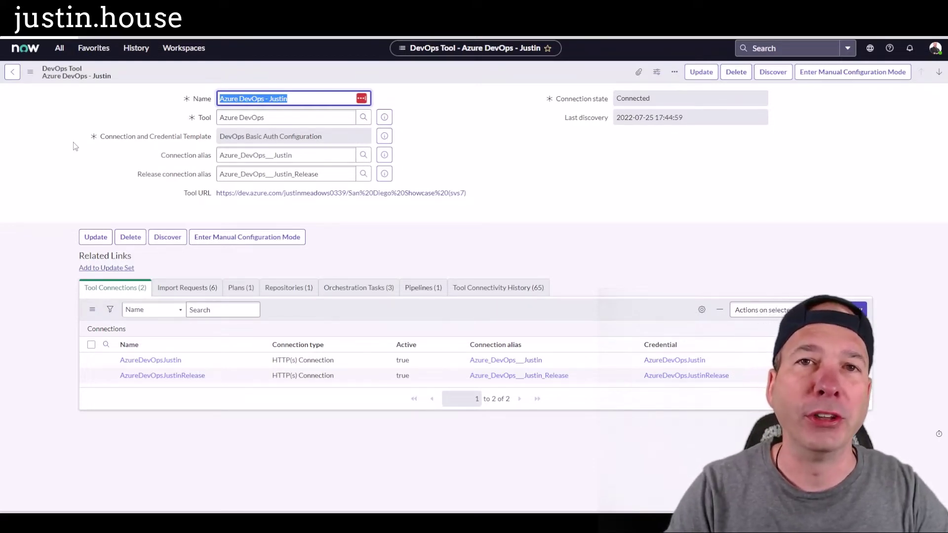
left_click(59, 50)
left_click(51, 181)
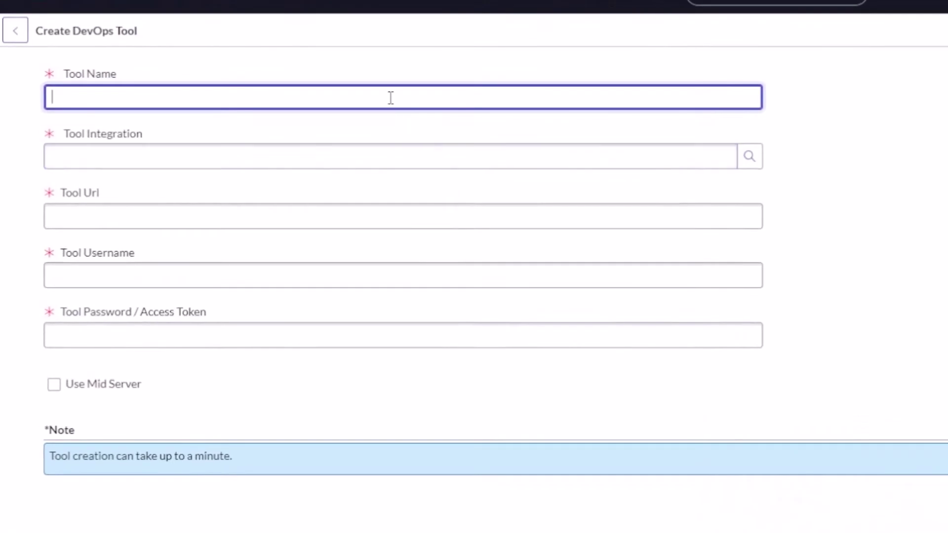
Step: Browse the full list of Tool Integration options without selecting one
left_click(380, 154)
left_click(749, 157)
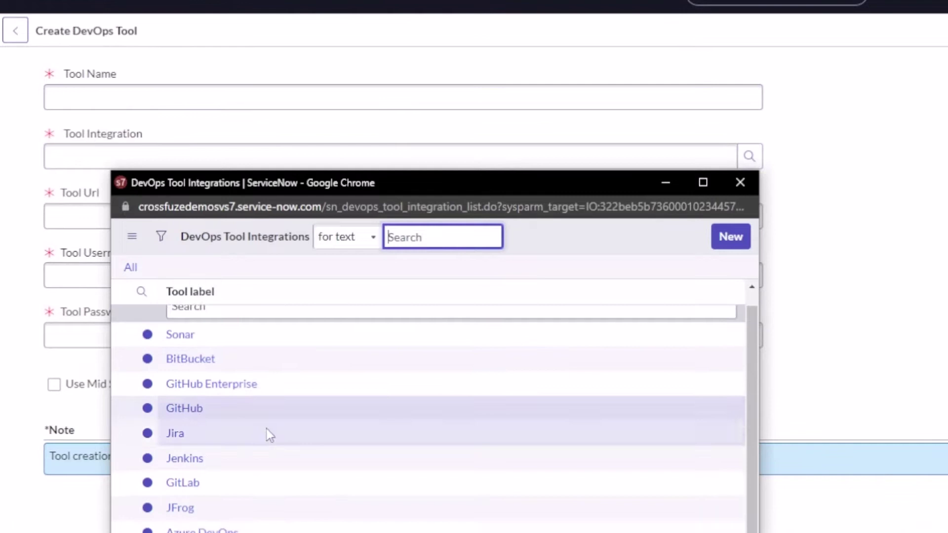
left_click_drag(381, 173, 380, 43)
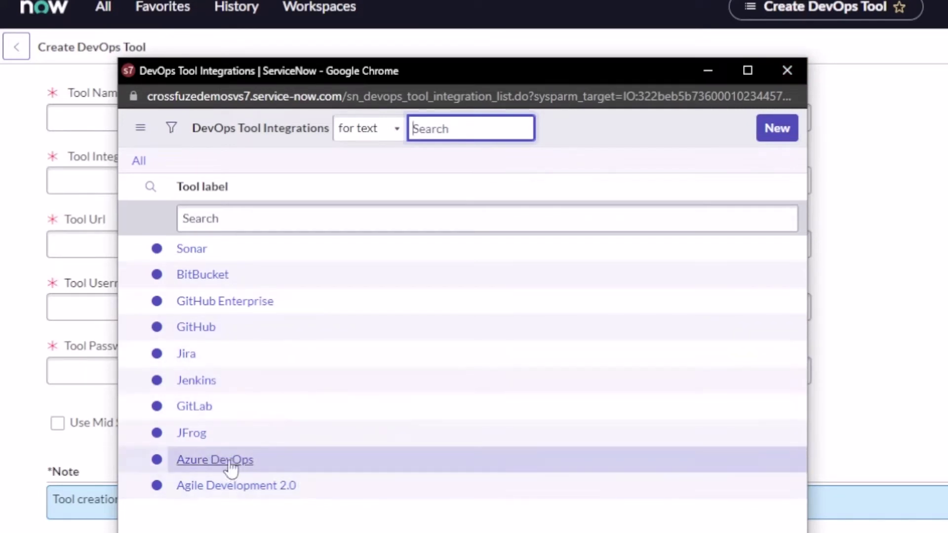
left_click(795, 72)
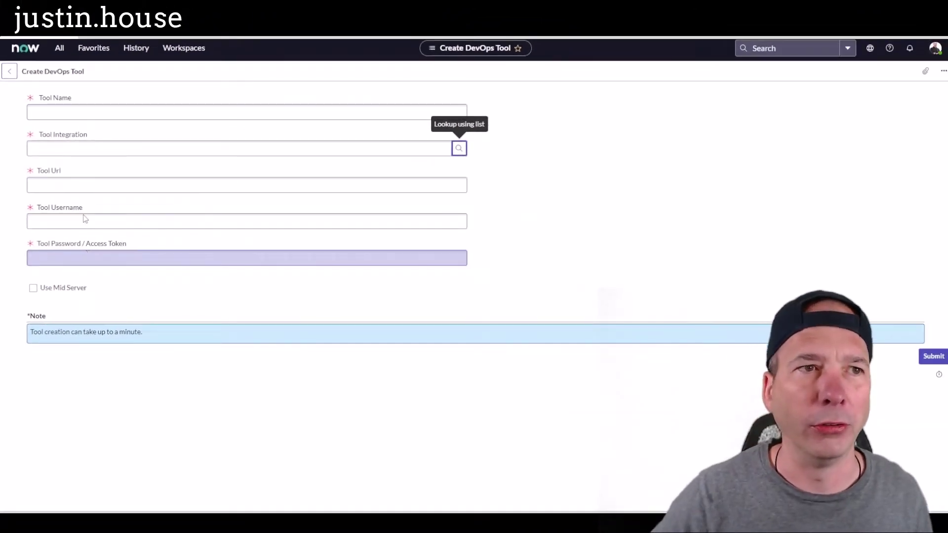
Step: Return to the Azure DevOps tool record from History, leaving the new-tool form unsaved
left_click(135, 48)
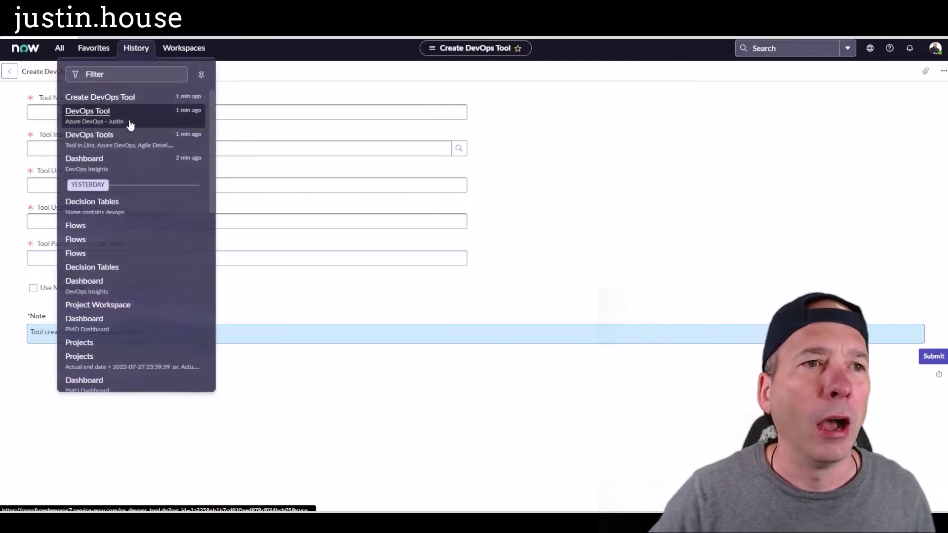
left_click(111, 122)
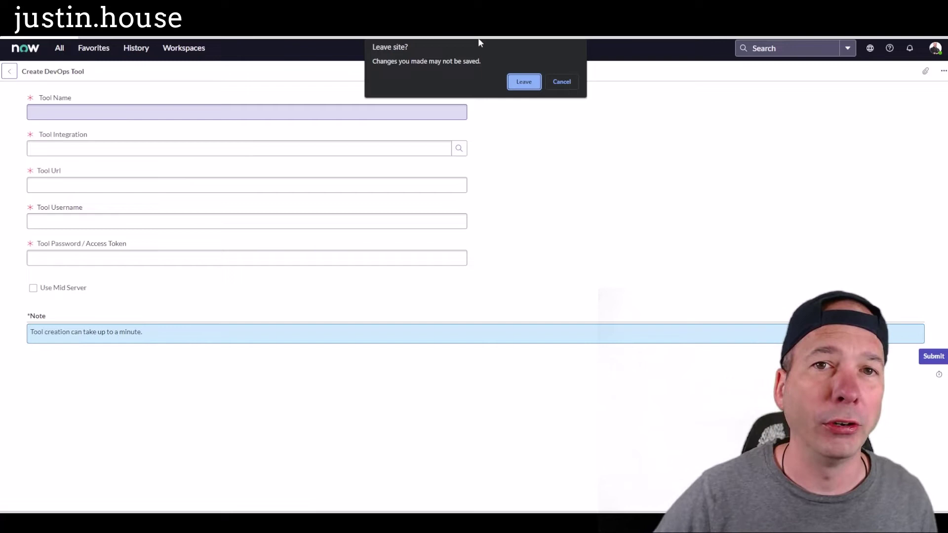
left_click(525, 83)
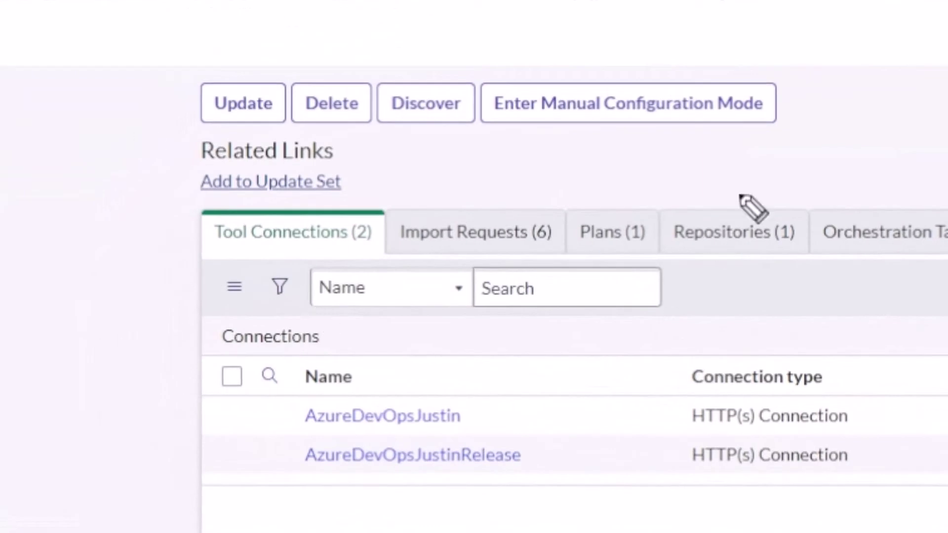
Step: Check the tool's discovered plans, repositories and three orchestration tasks
mouse_move(404, 162)
left_mouse_down()
mouse_move(497, 113)
mouse_move(338, 113)
mouse_move(482, 135)
left_mouse_up()
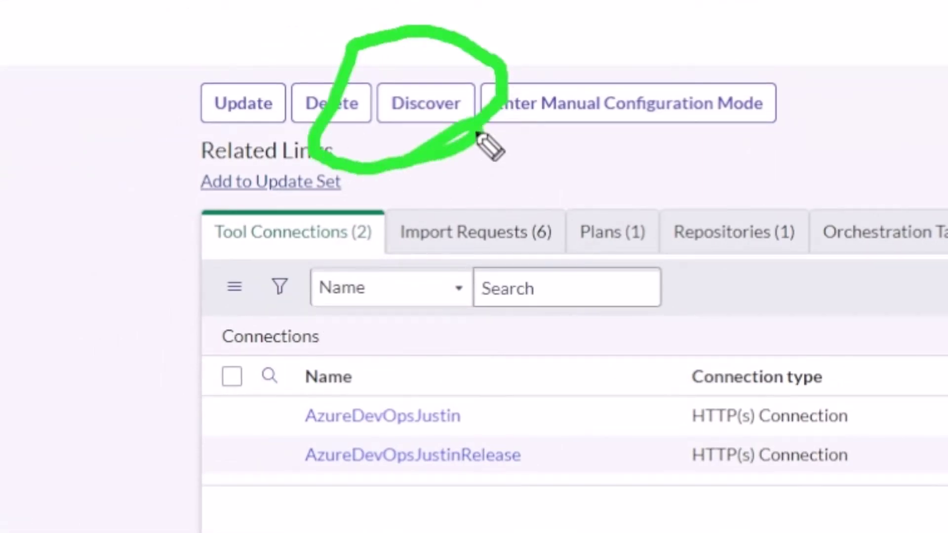
key("e")
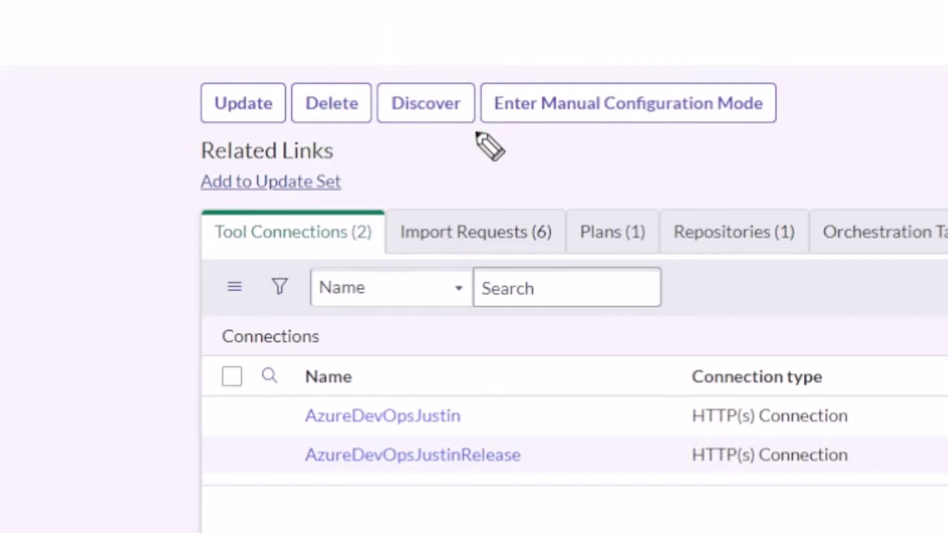
left_click(612, 232)
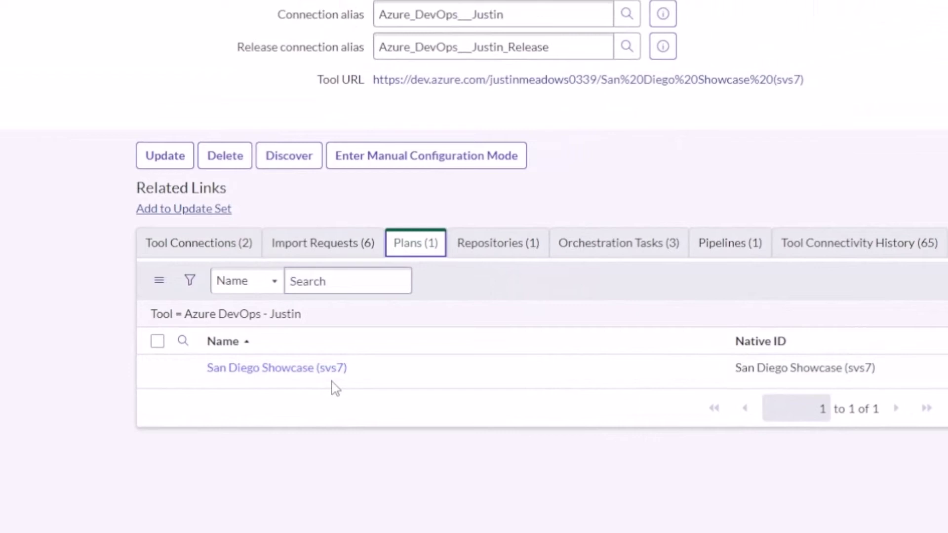
left_click(511, 247)
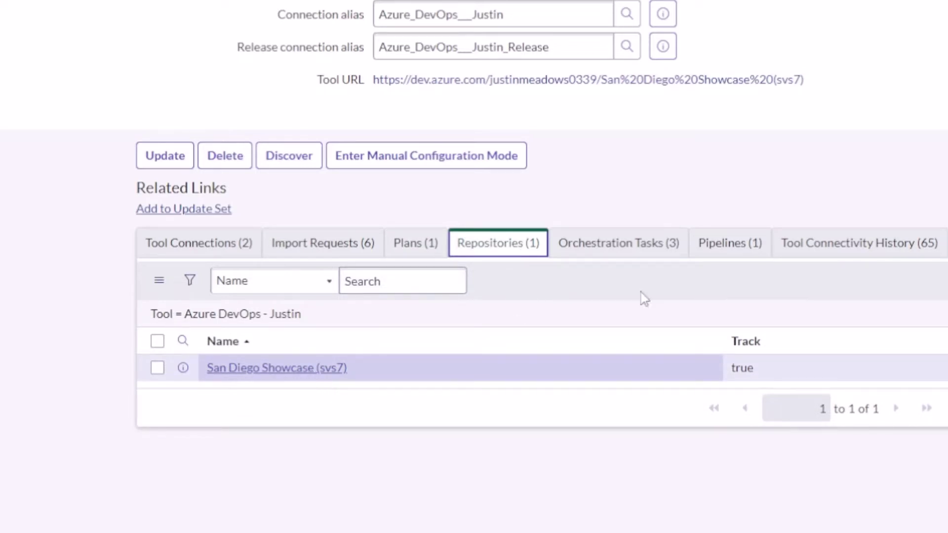
left_click(636, 244)
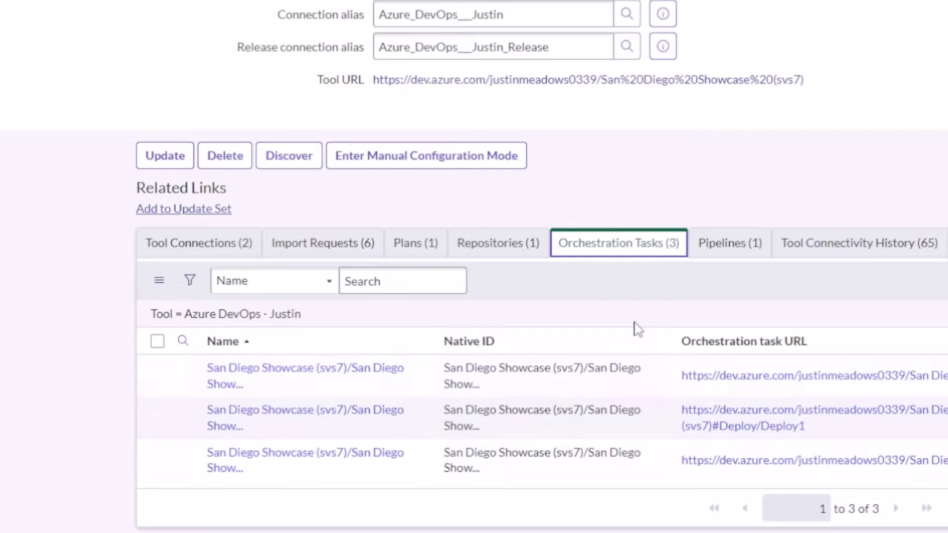
Step: Review the discovered pipeline, then show connectivity history's 65 'Connected successfully' entries
left_click(734, 247)
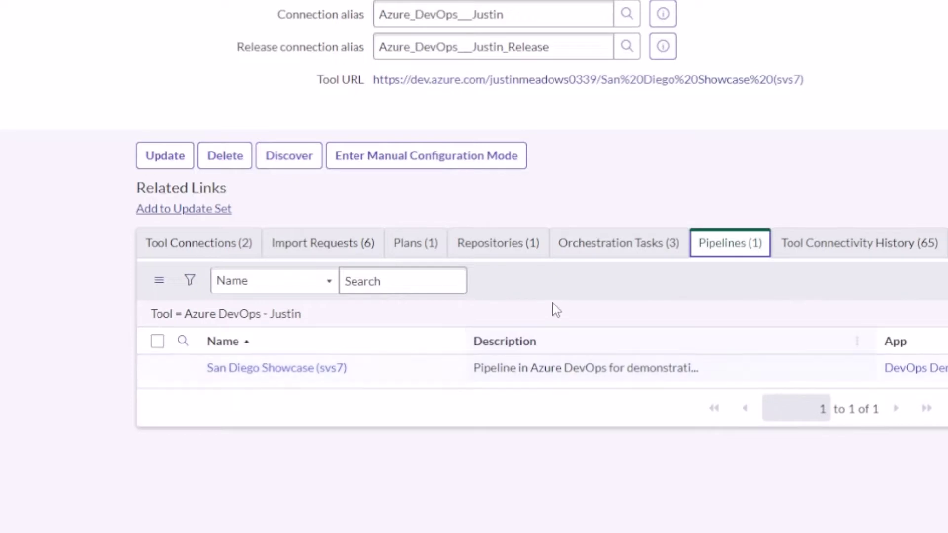
left_click(607, 253)
left_click(738, 252)
left_click(842, 255)
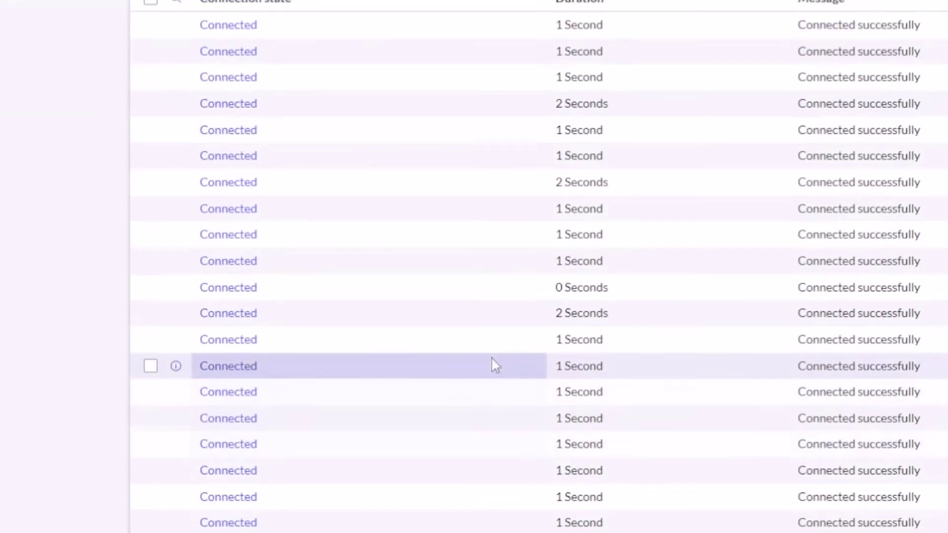
Step: Open Import Requests (6) and scroll through the six completed Plan, Code and Orchestration discoveries
scroll(492, 366, "up", 7)
left_click(298, 68)
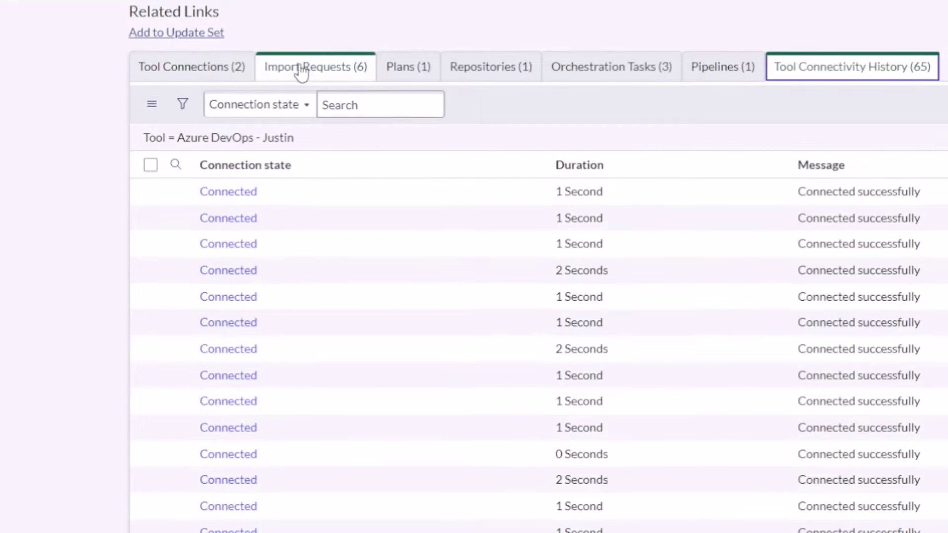
scroll(283, 98, "up", 4)
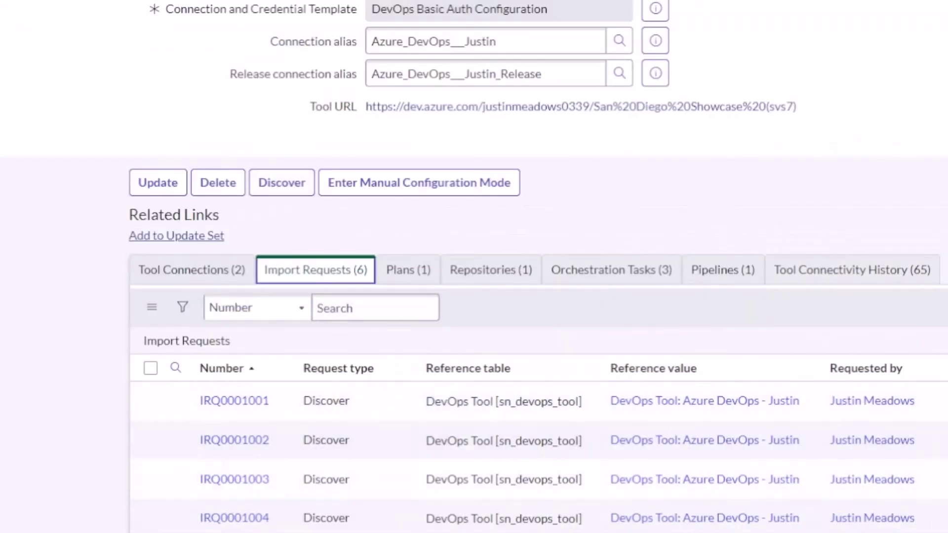
scroll(627, 375, "down", 3)
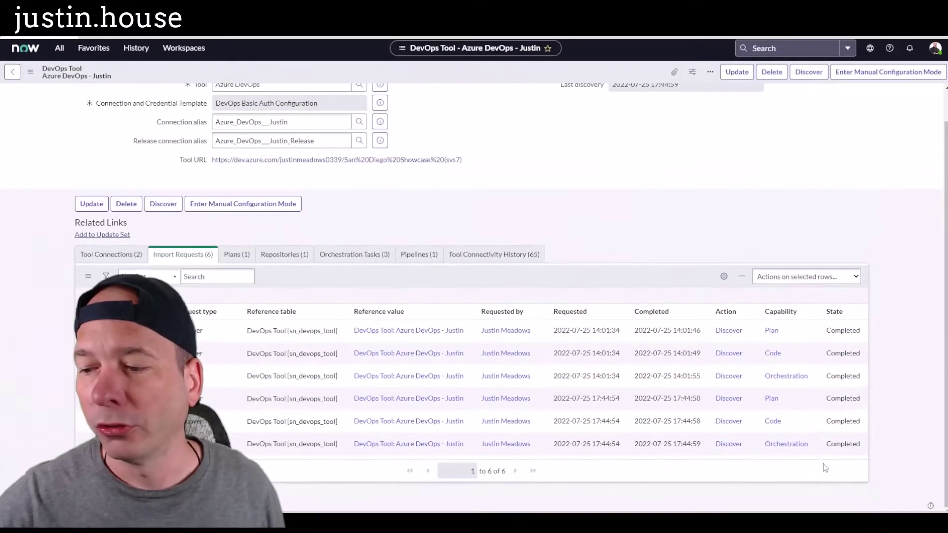
Step: Open the San Diego Showcase (svs7) plan and browse its work items, release versions, features and apps
left_click(236, 255)
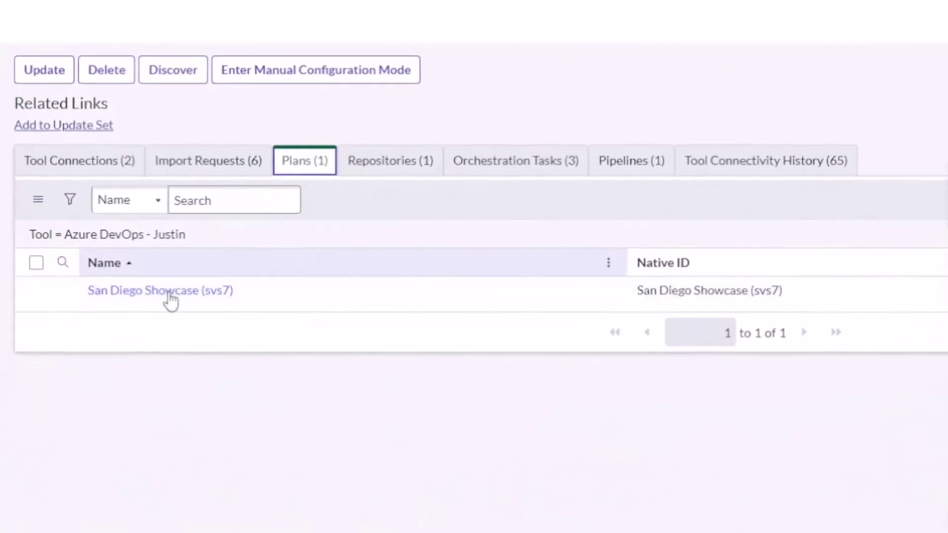
left_click(167, 363)
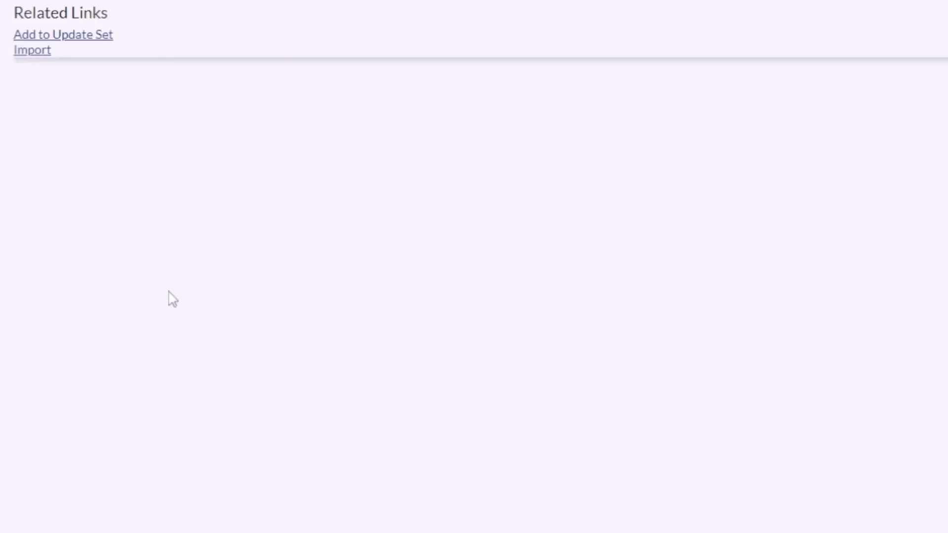
scroll(170, 297, "right", 1)
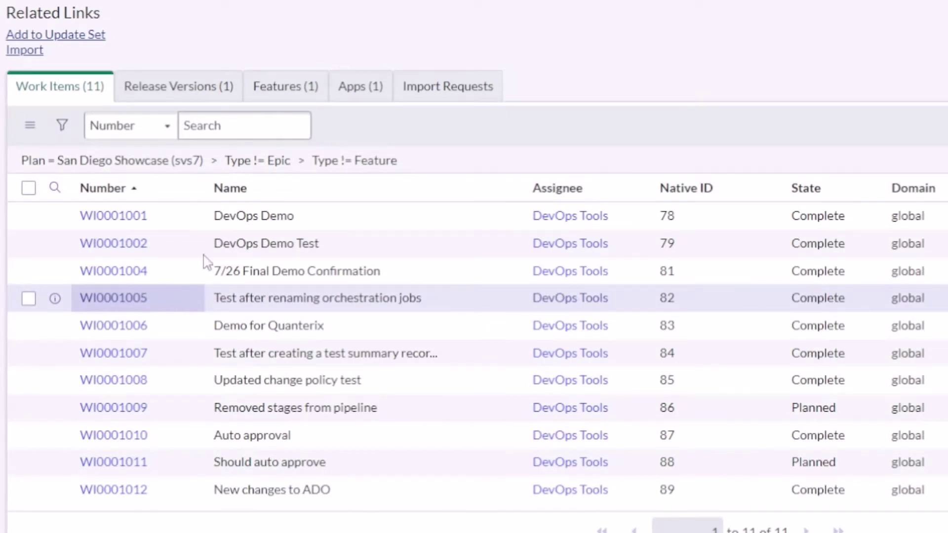
scroll(387, 273, "down", 1)
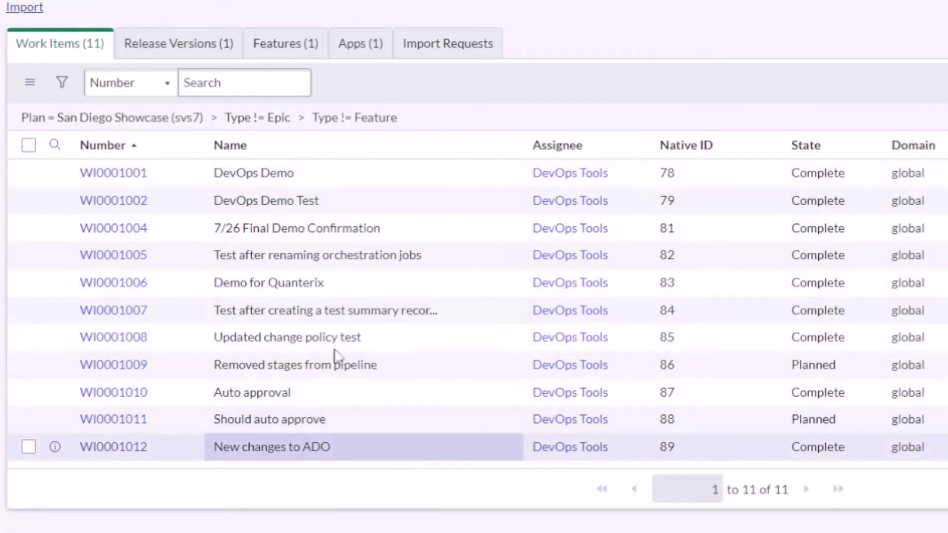
left_click(174, 45)
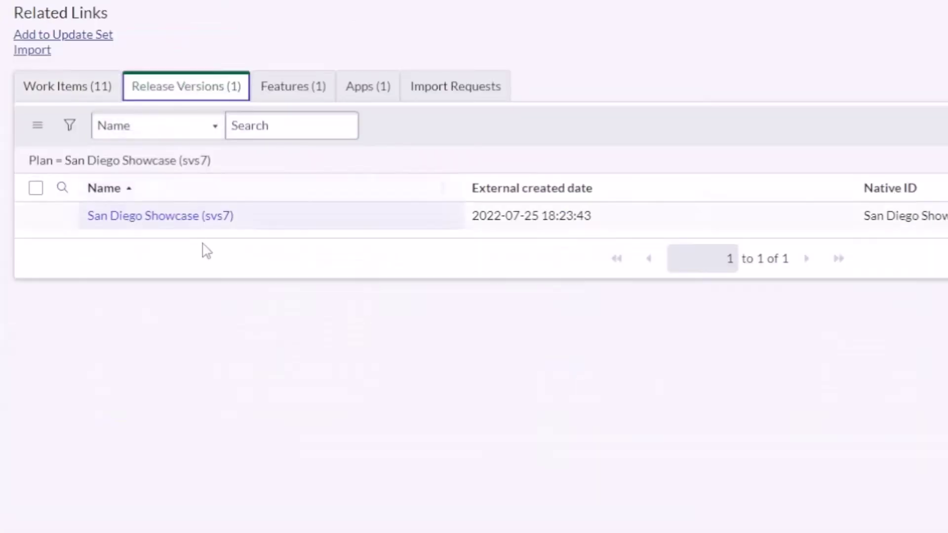
left_click(308, 94)
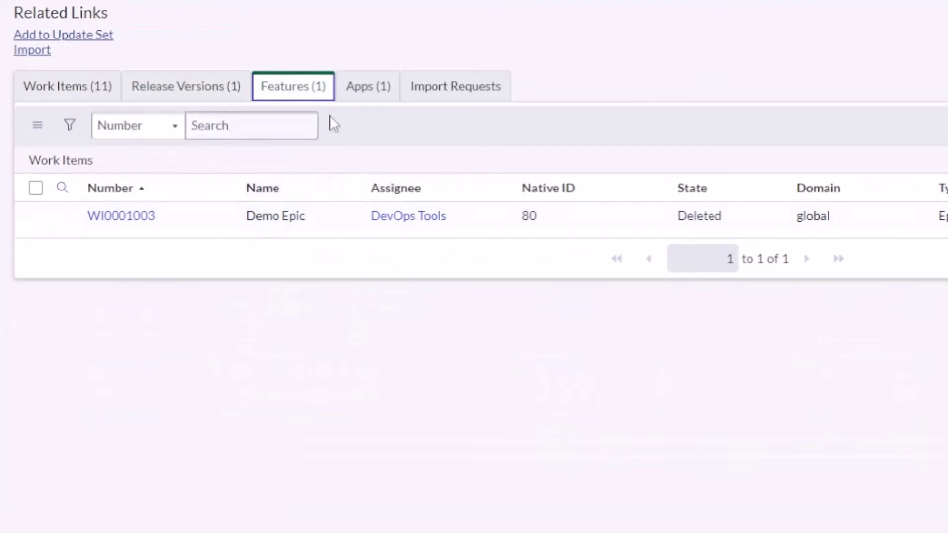
left_click(357, 92)
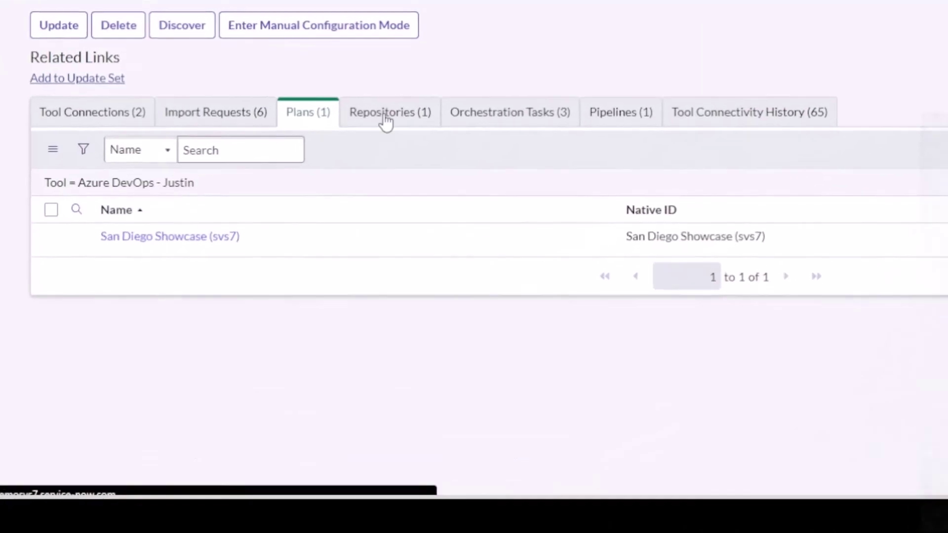
Step: Open the San Diego Showcase (svs7) repository and review its 20 branches, 53 commits and import requests
left_click(340, 198)
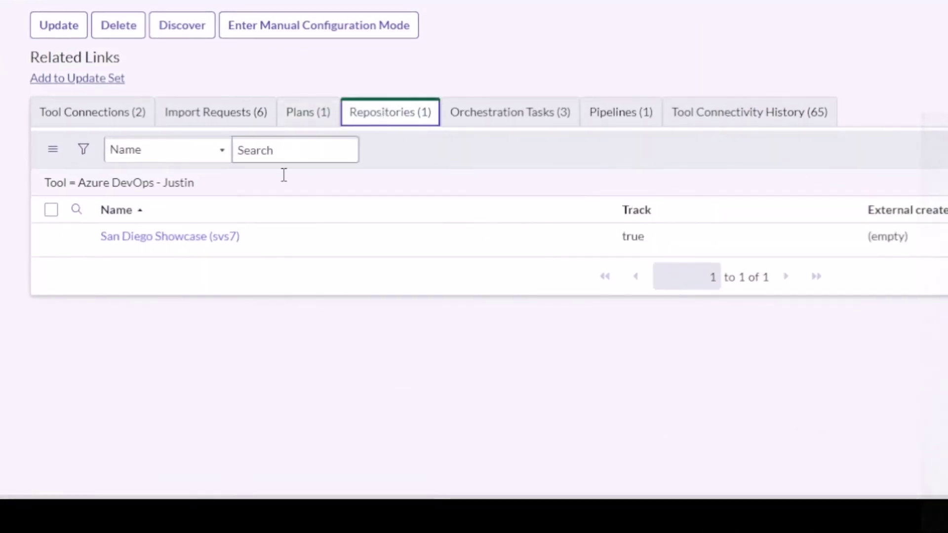
left_click(196, 239)
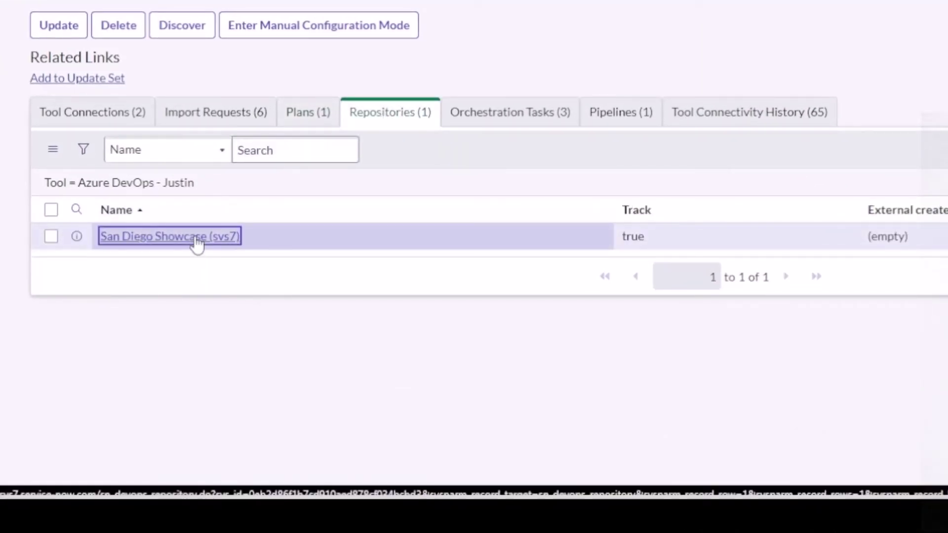
scroll(281, 186, "down", 10)
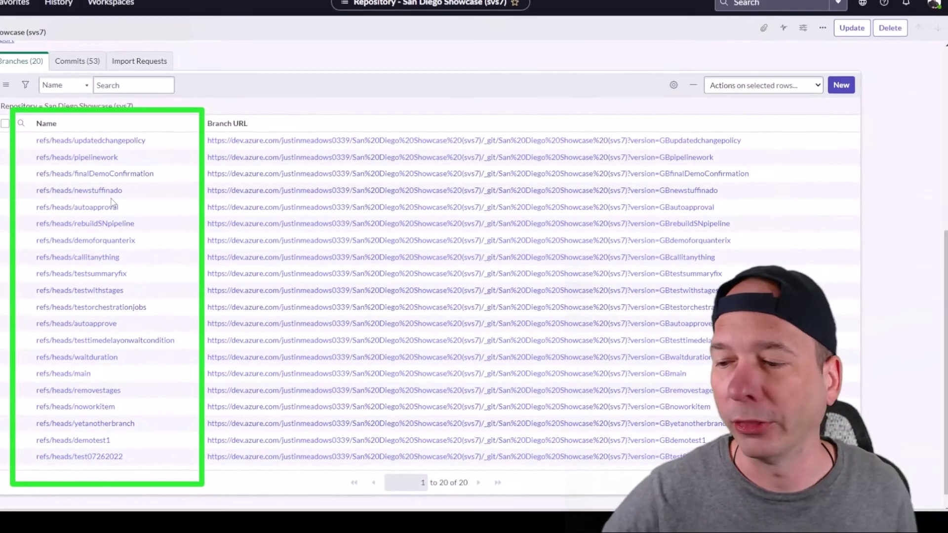
left_click(84, 61)
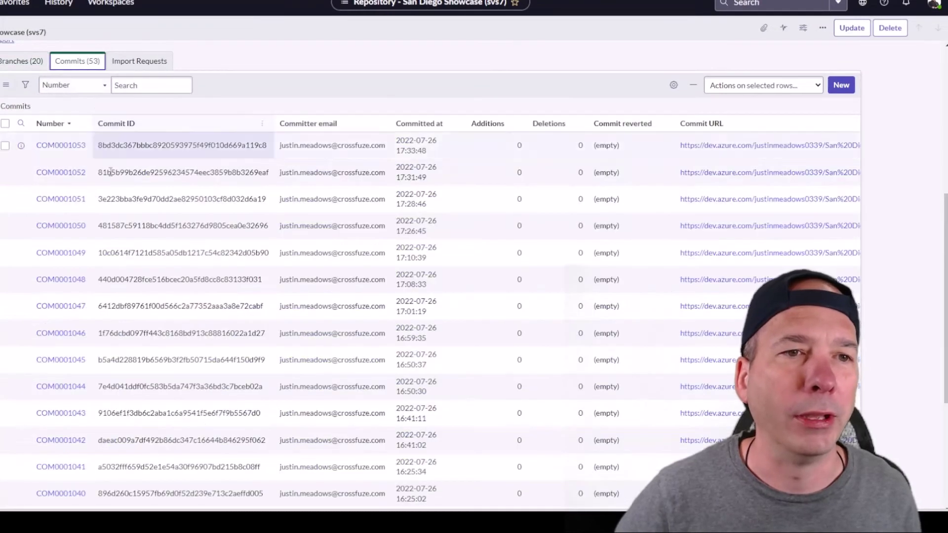
scroll(111, 171, "down", 4)
scroll(221, 333, "up", 10)
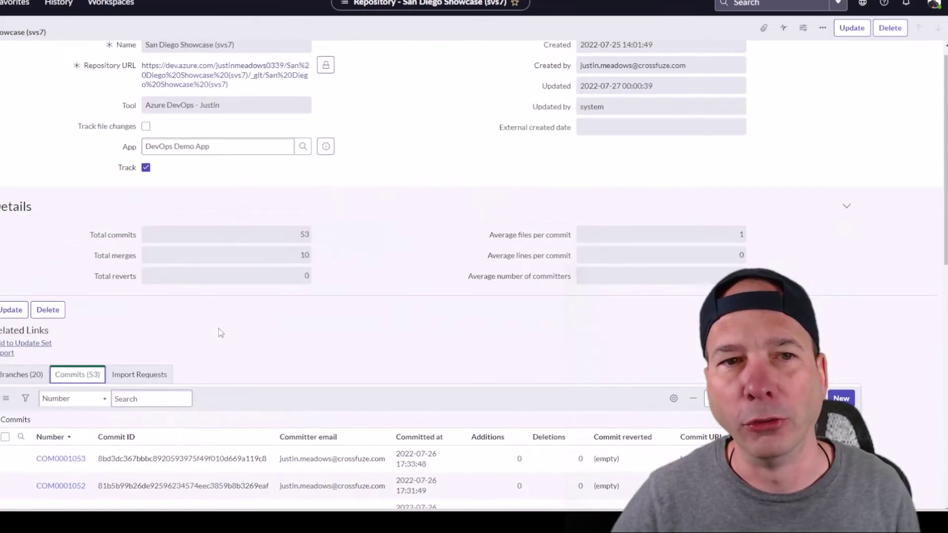
left_click(148, 375)
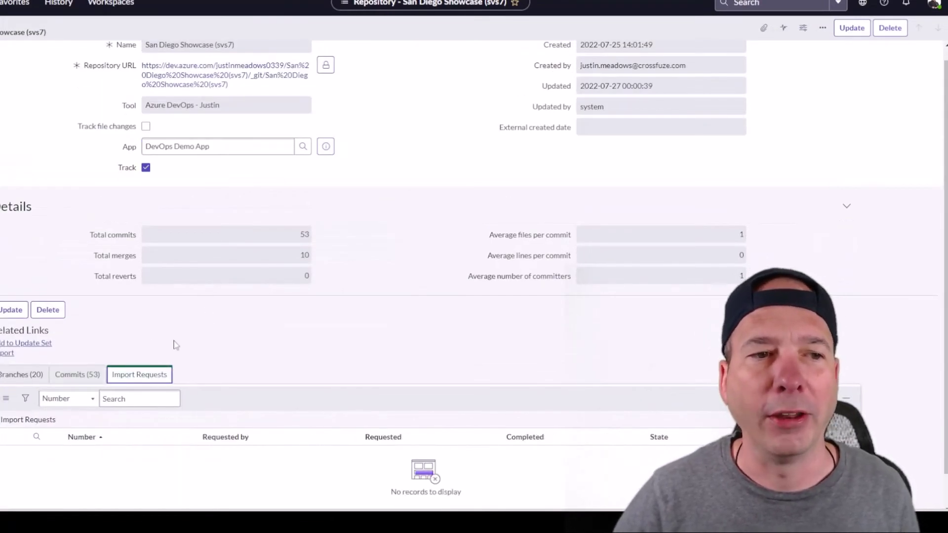
scroll(173, 343, "up", 1)
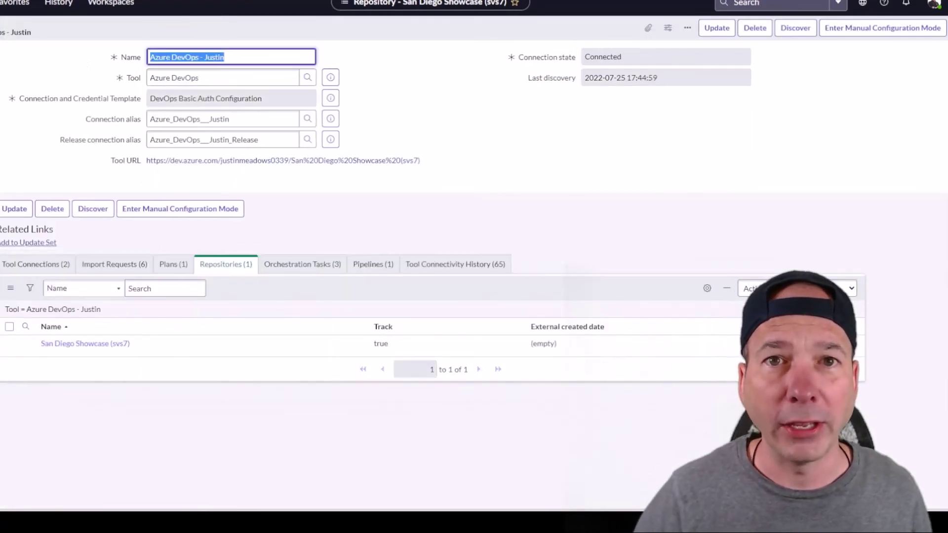
Step: Show the Build1, Deploy1 and Test1 orchestration tasks, then the single DevOps Demo App pipeline
left_click(314, 269)
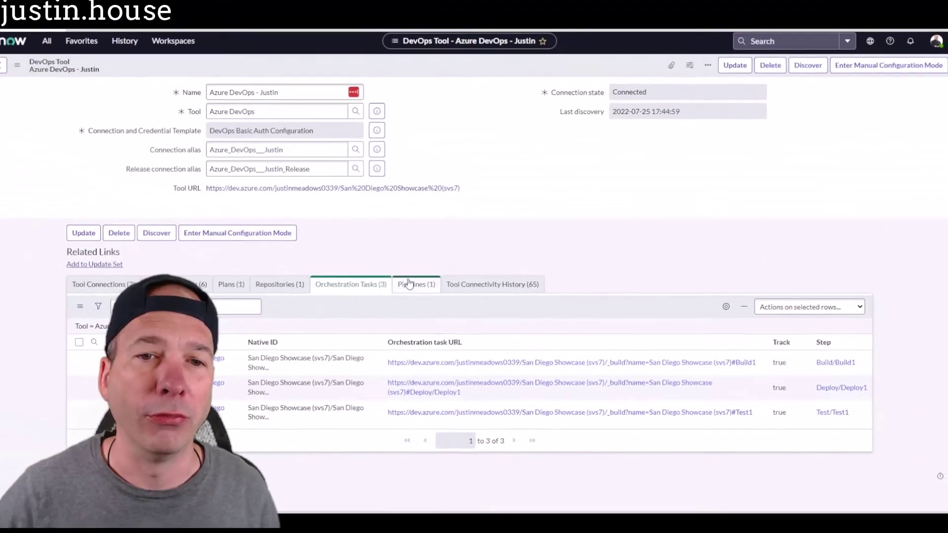
left_click(78, 122)
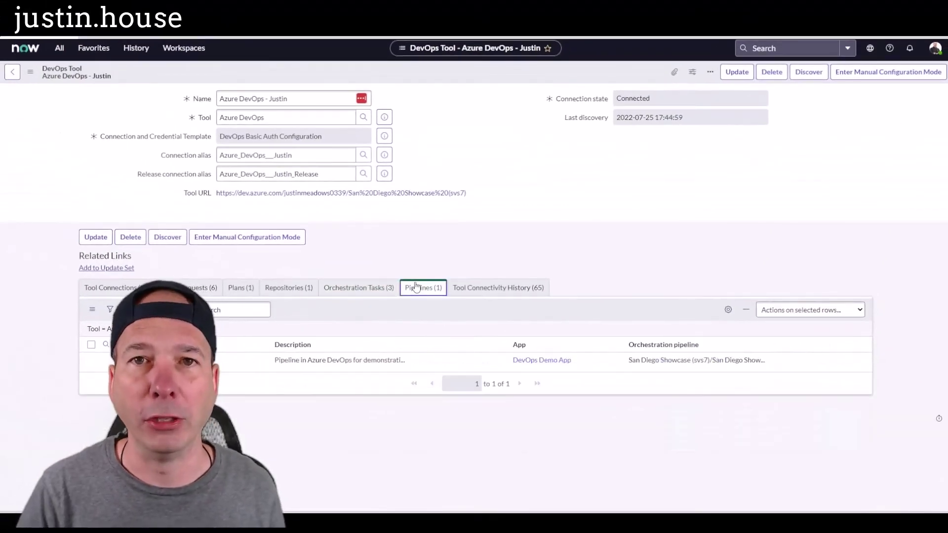